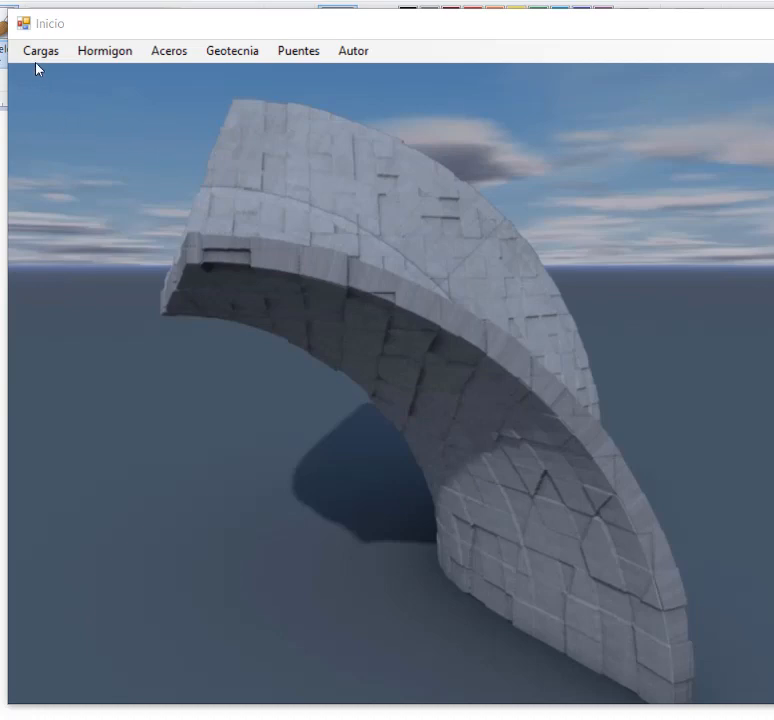
Open the ACI-318-2011 design form for singly reinforced rectangular beams (Diseño de vigas rectangulares simplemente armadas) and bring it fully into view.
click(100, 55)
click(100, 55)
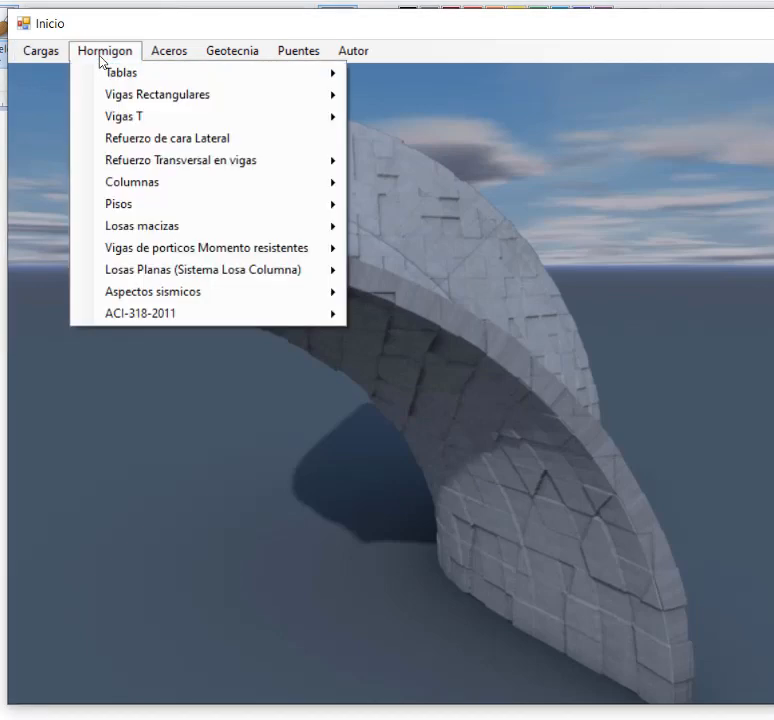
mouse_move(142, 316)
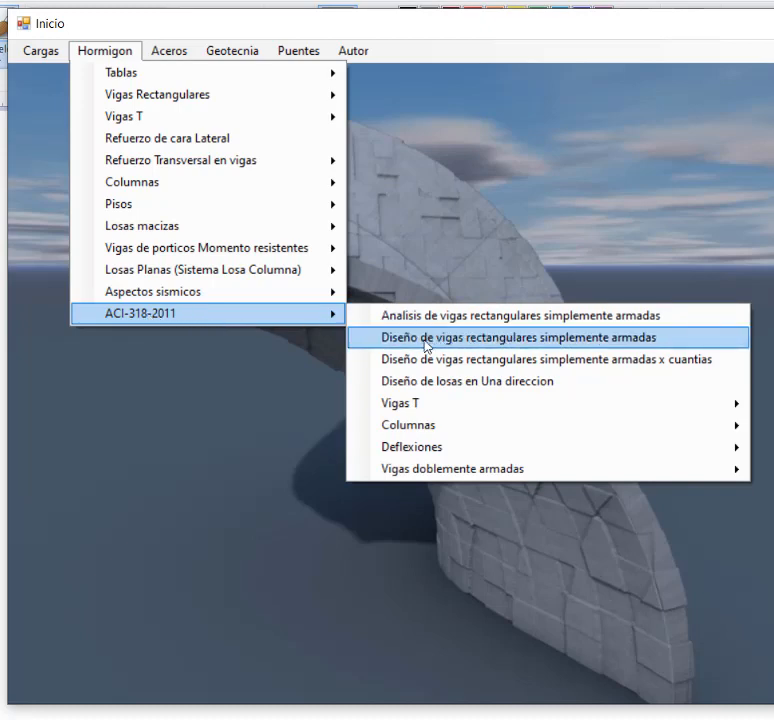
click(592, 340)
drag(92, 9, 227, 61)
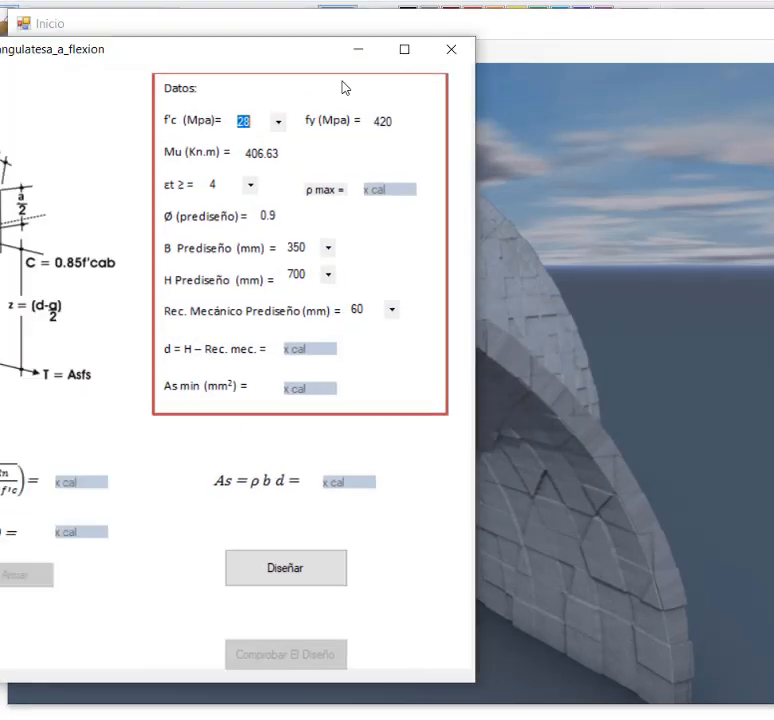
drag(343, 87, 475, 56)
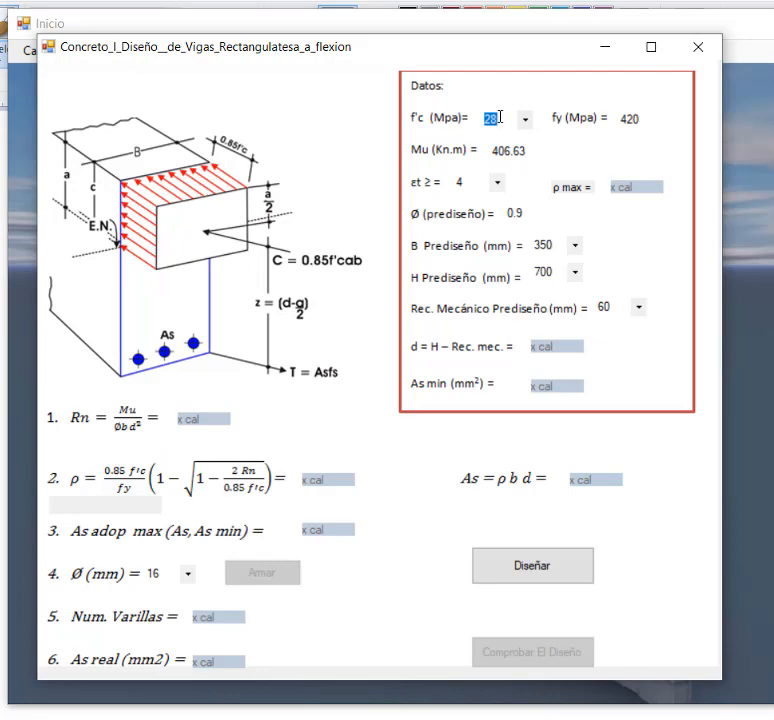
Set the beam's concrete strength f'c to 24 MPa and its design moment Mu to 500 kN·m.
text(24)
double_click(639, 120)
double_click(499, 149)
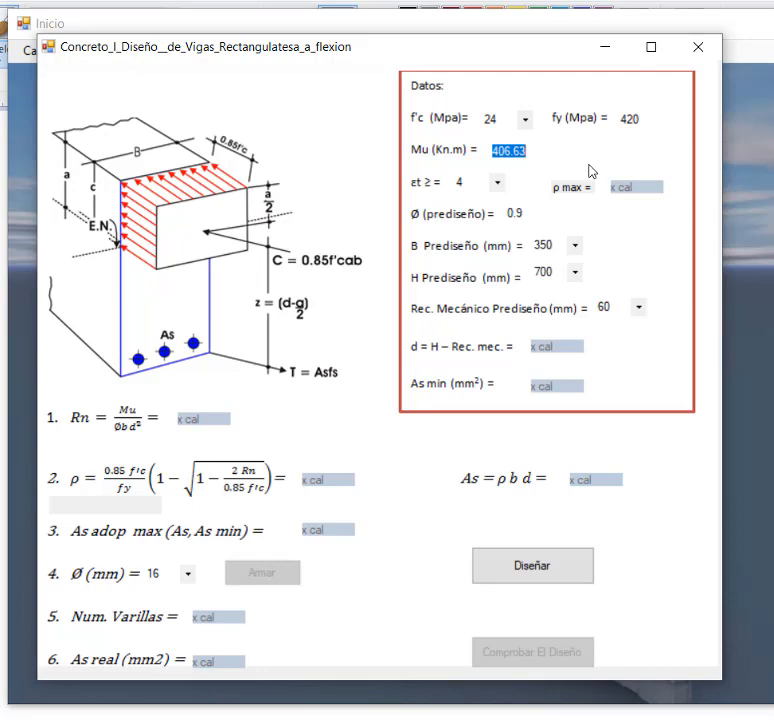
text(500)
Set the minimum steel strain εt to 5 and the preliminary beam width B to 1000 mm.
click(466, 179)
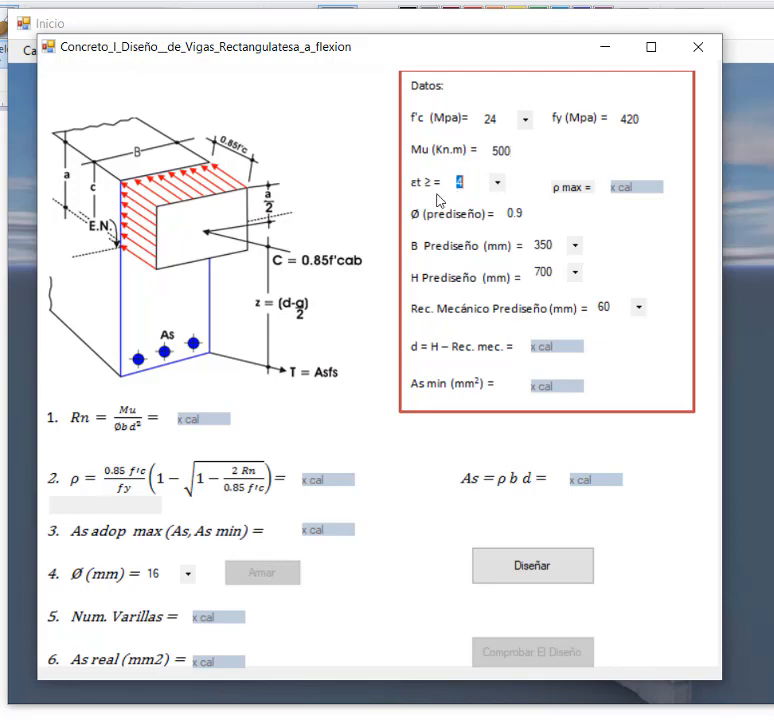
scroll(462, 189, down, 1)
key(Tab)
double_click(549, 242)
text(1000)
Calculate the beam design using a 700 mm preliminary height and a 60 mm mechanical cover.
double_click(552, 271)
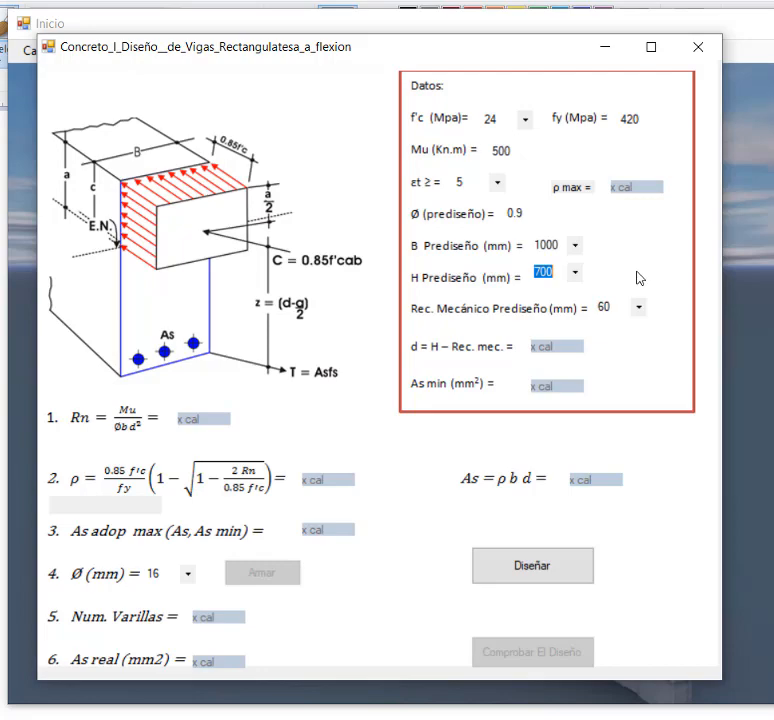
double_click(614, 312)
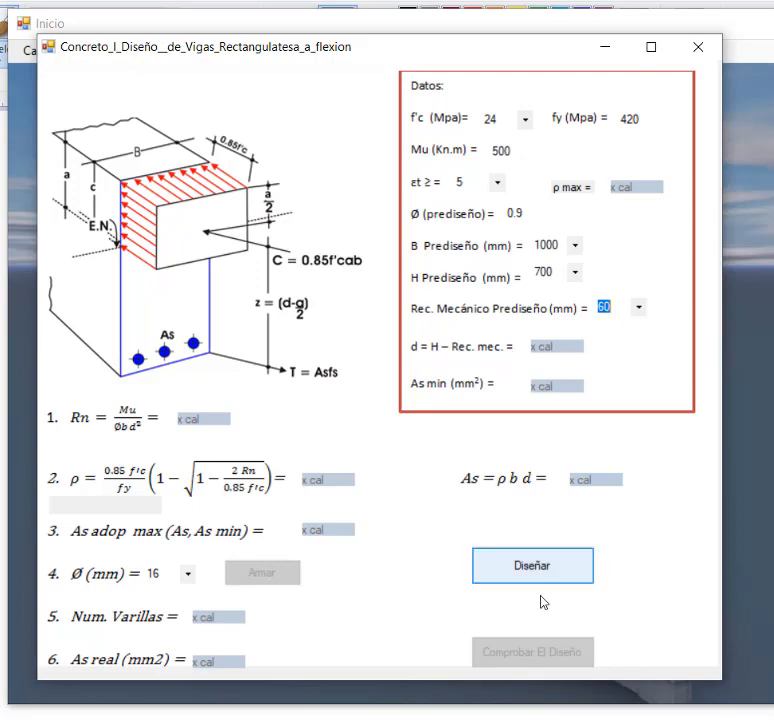
click(539, 570)
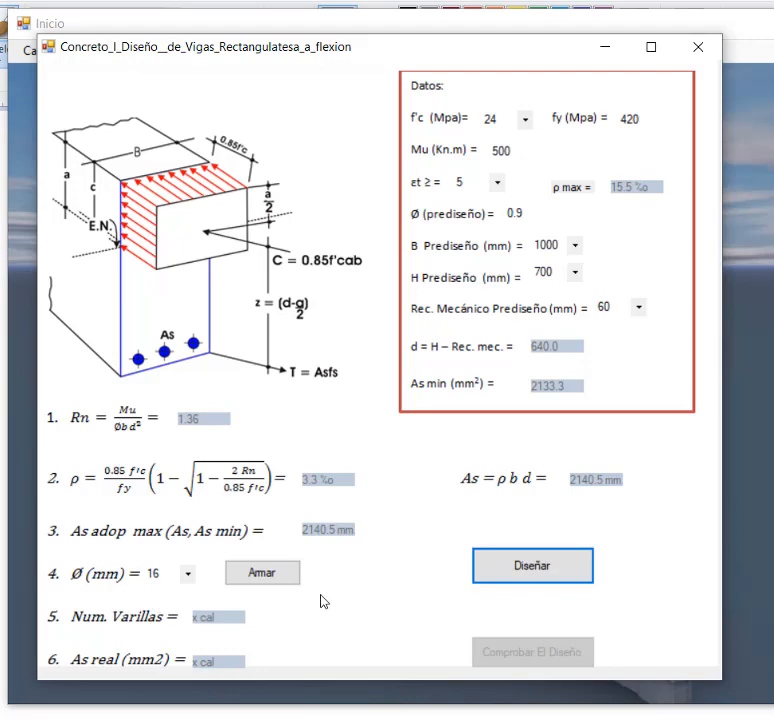
Choose a 20 mm bar diameter and calculate the number of bars and the real steel area.
click(187, 574)
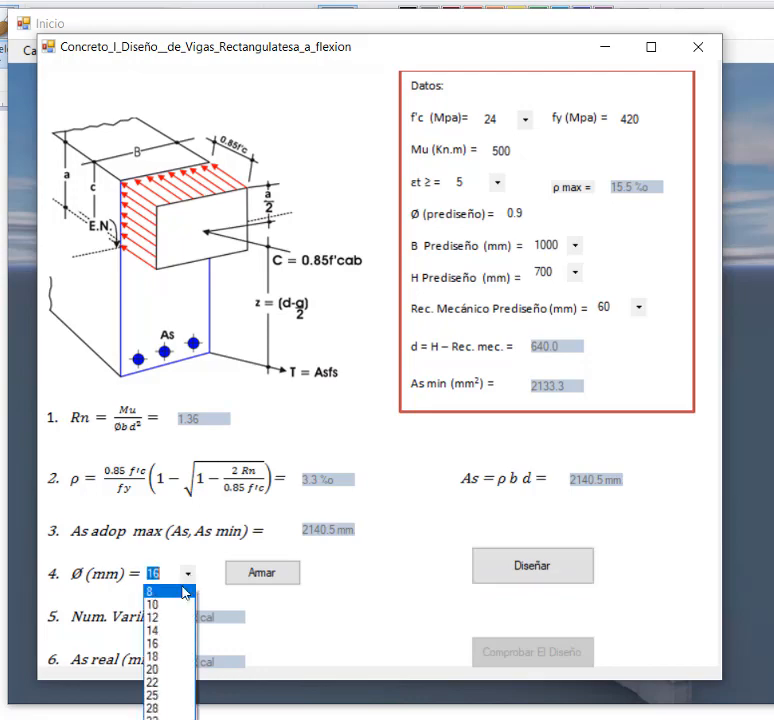
click(158, 669)
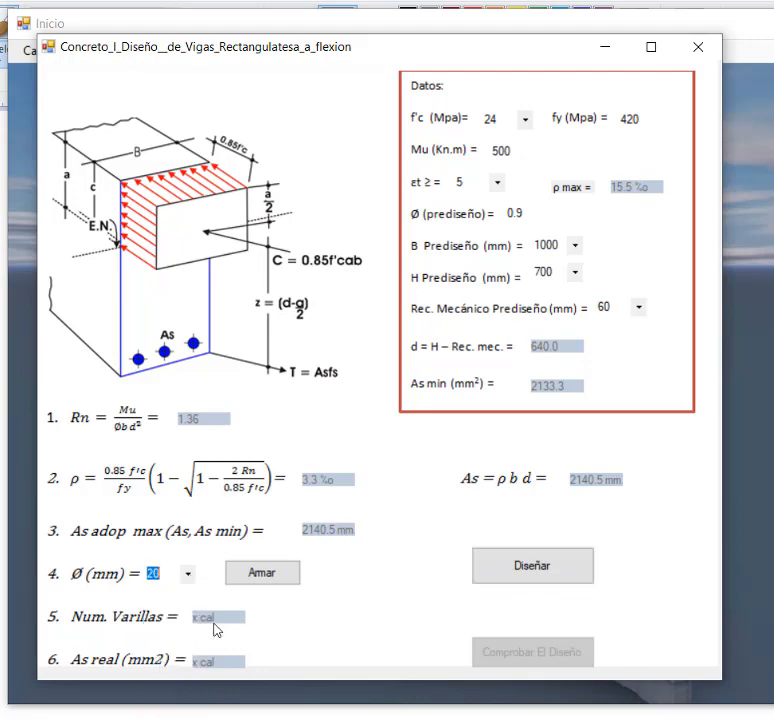
click(259, 574)
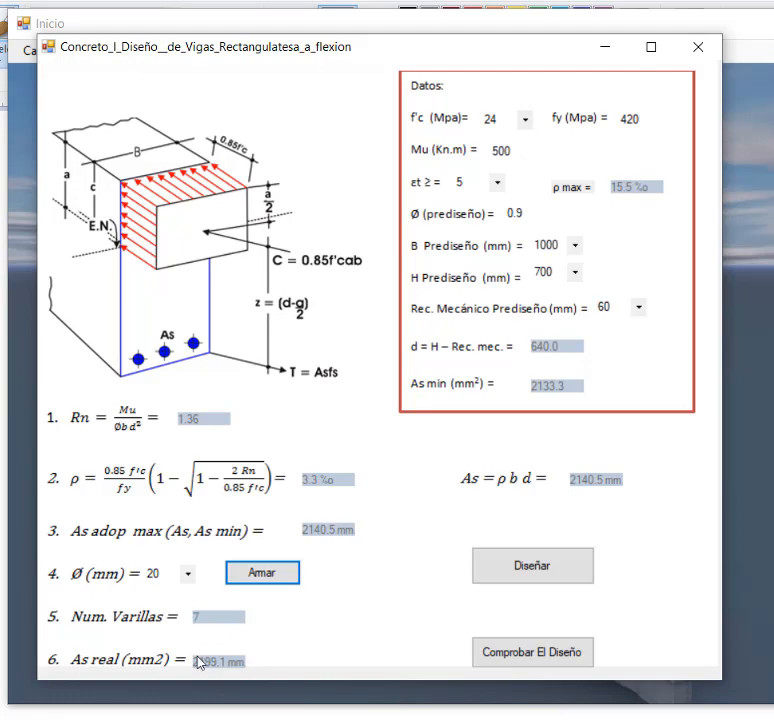
click(188, 575)
click(190, 580)
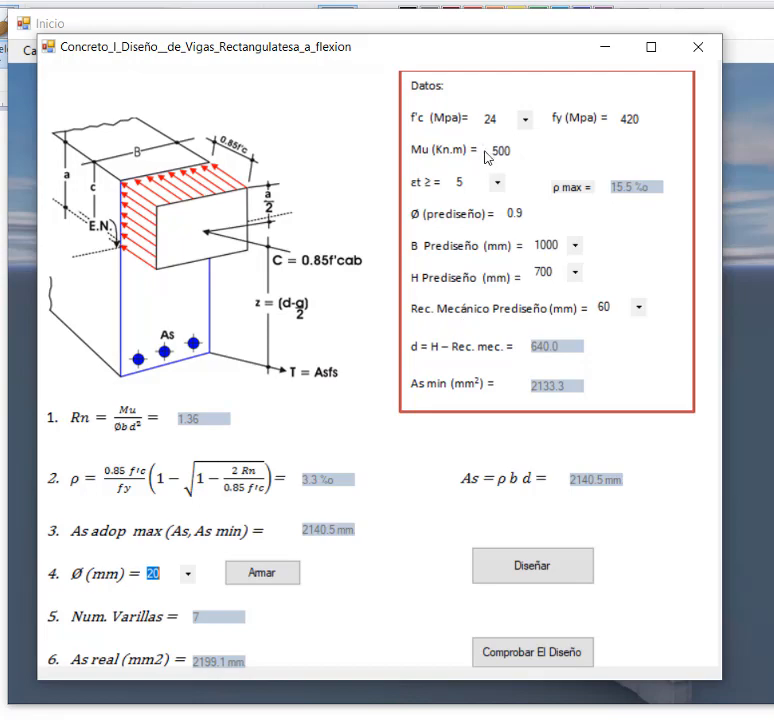
Open the check of the completed beam design and bring its flexural analysis form fully into view.
drag(488, 153, 520, 146)
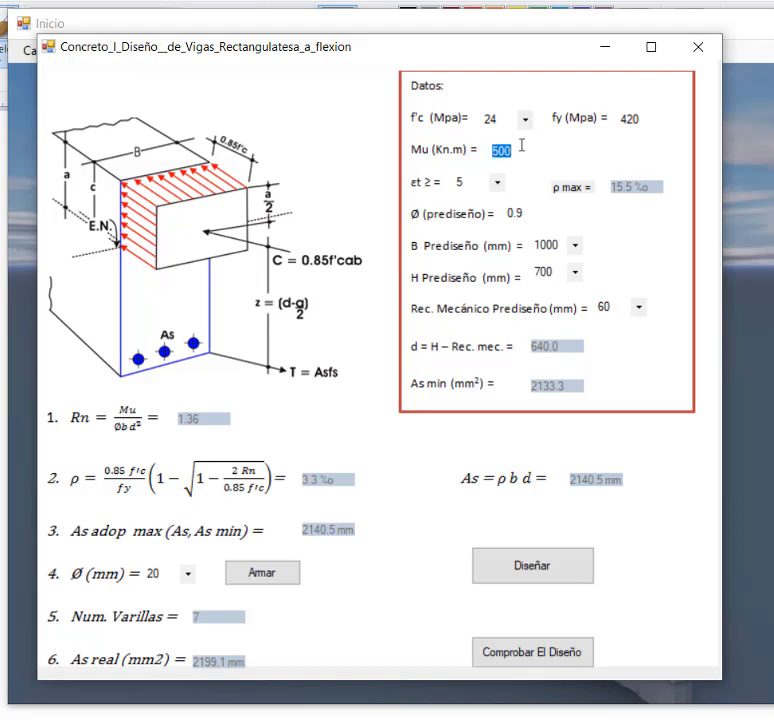
click(549, 656)
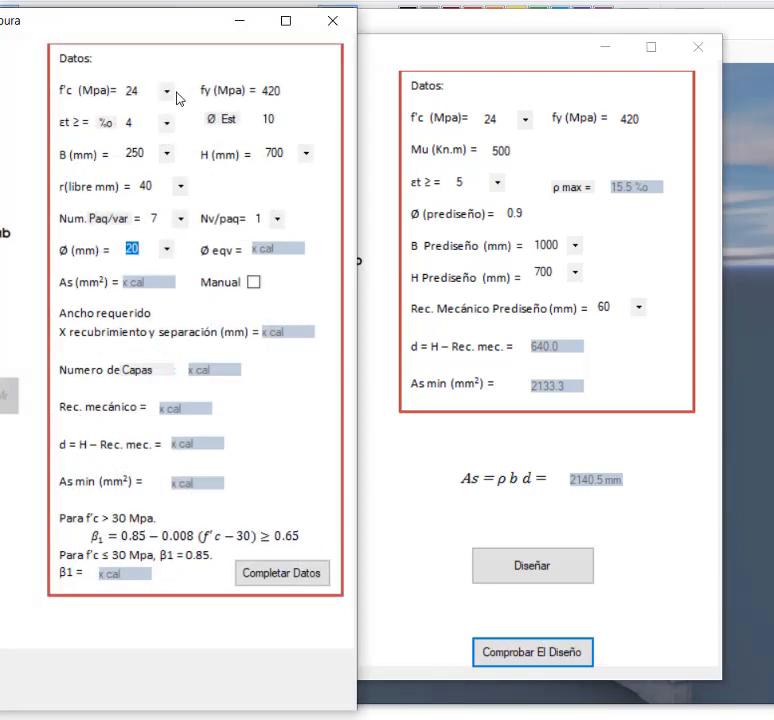
drag(88, 34, 708, 38)
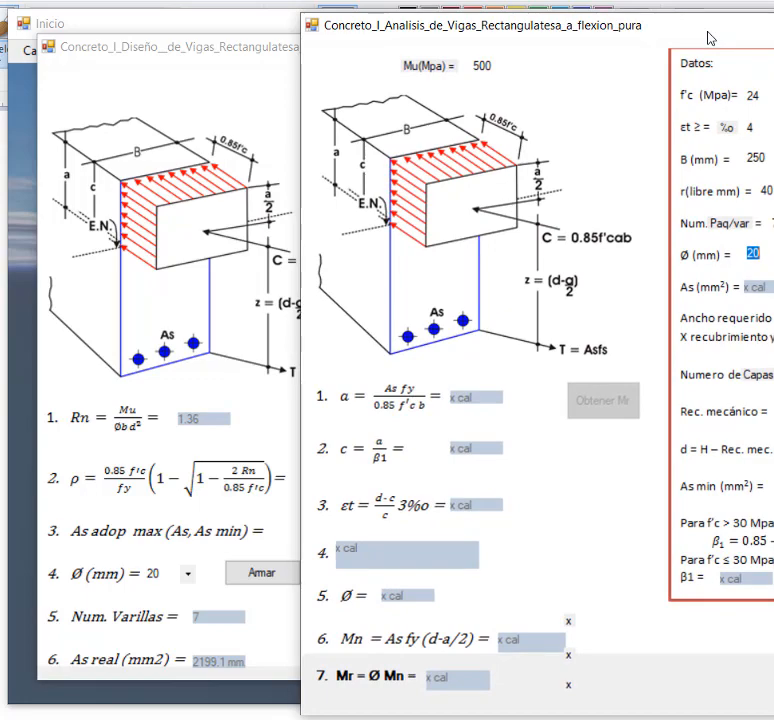
drag(708, 38, 478, 32)
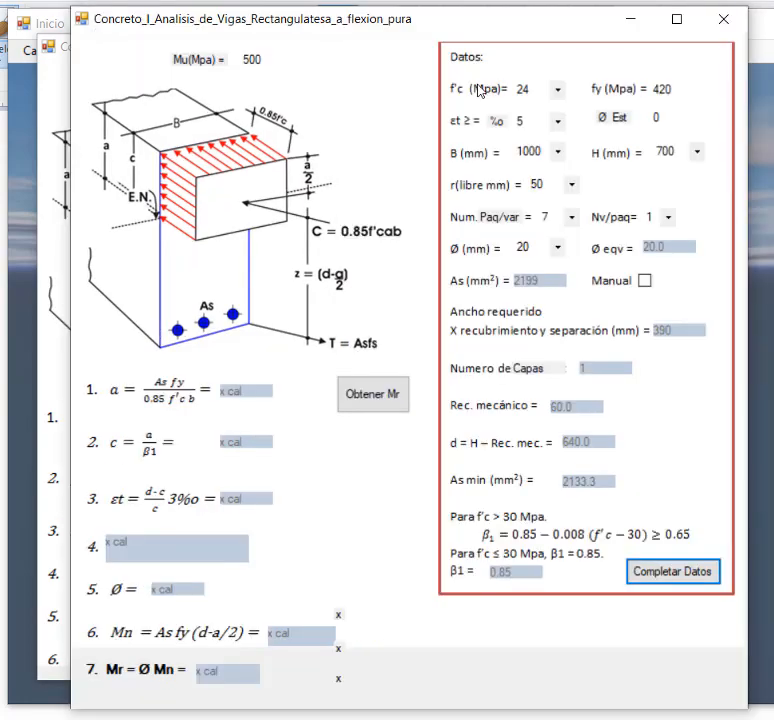
Review the analysis inputs, complete the derived section data and calculate the beam's resisting moment Mr.
click(531, 123)
double_click(668, 120)
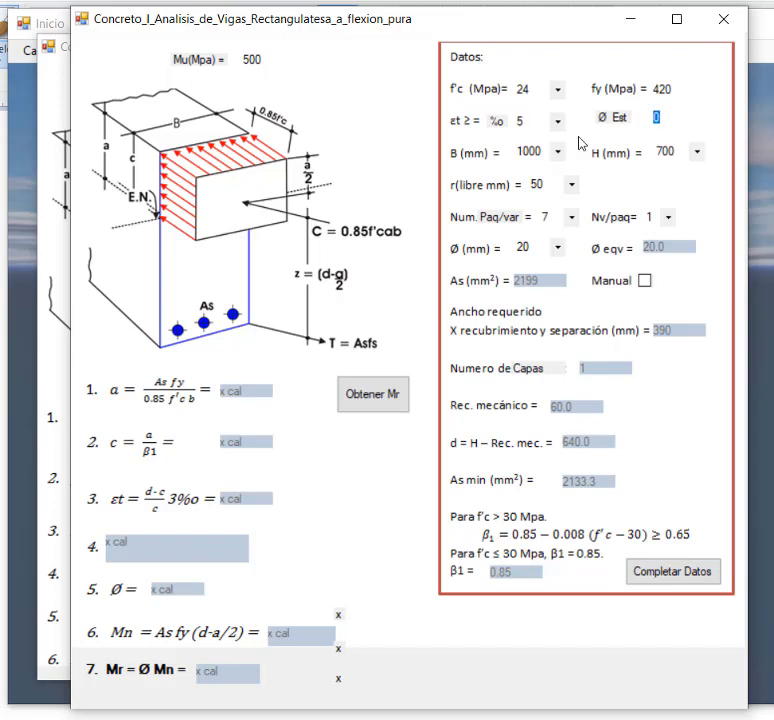
click(547, 148)
click(669, 151)
click(539, 184)
click(547, 216)
click(677, 574)
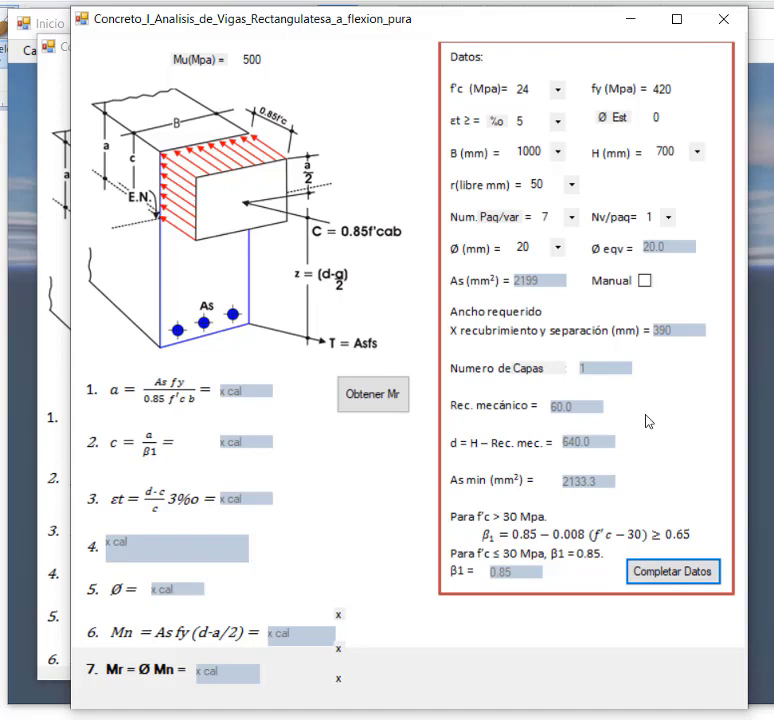
click(647, 571)
click(378, 399)
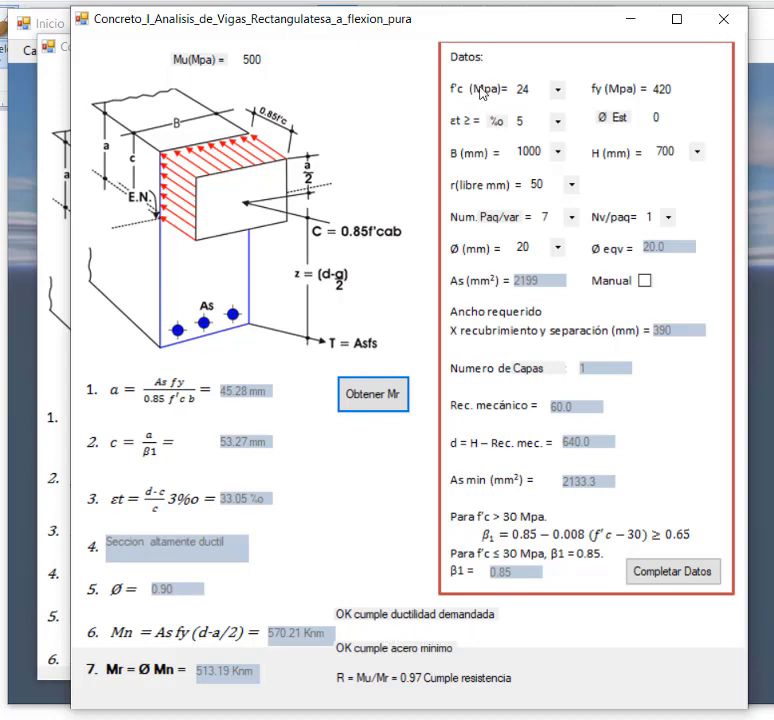
Compare the flexural analysis results with the data and reinforcement in the beam design form.
click(520, 120)
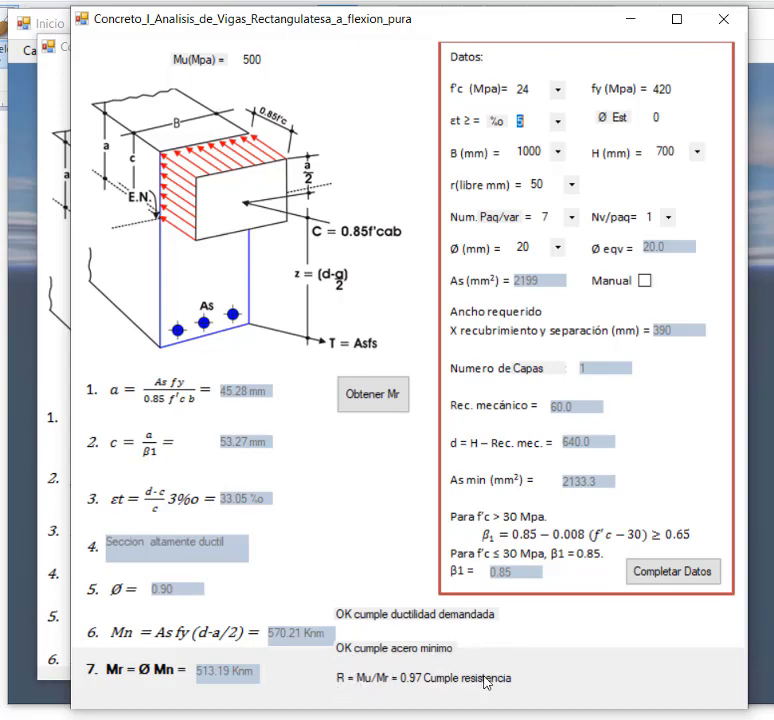
drag(238, 28, 354, 396)
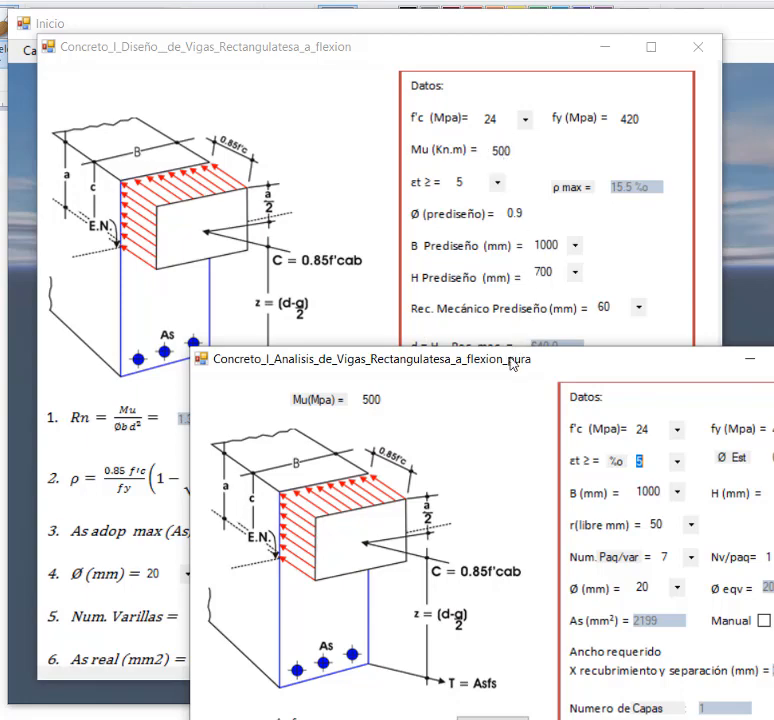
drag(512, 363, 435, 98)
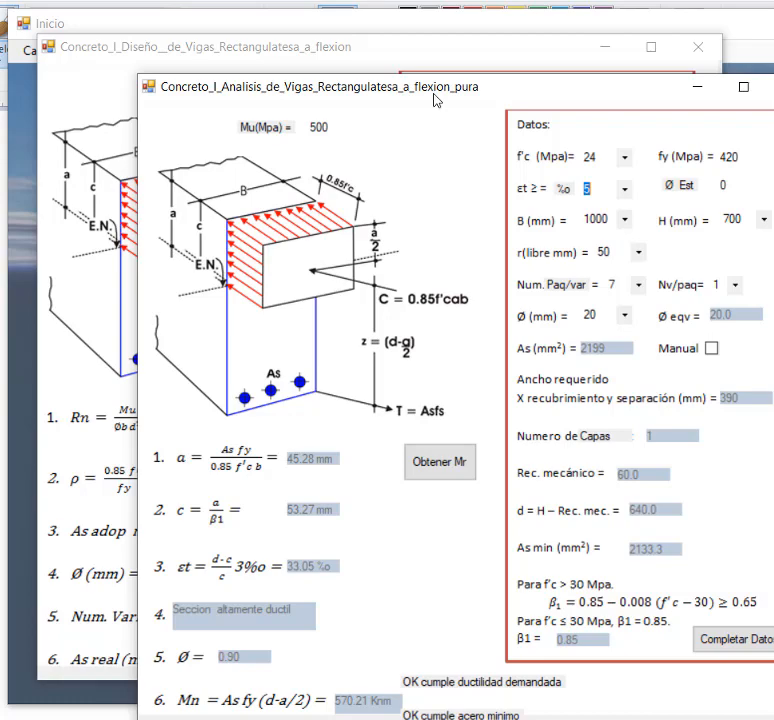
drag(434, 101, 728, 530)
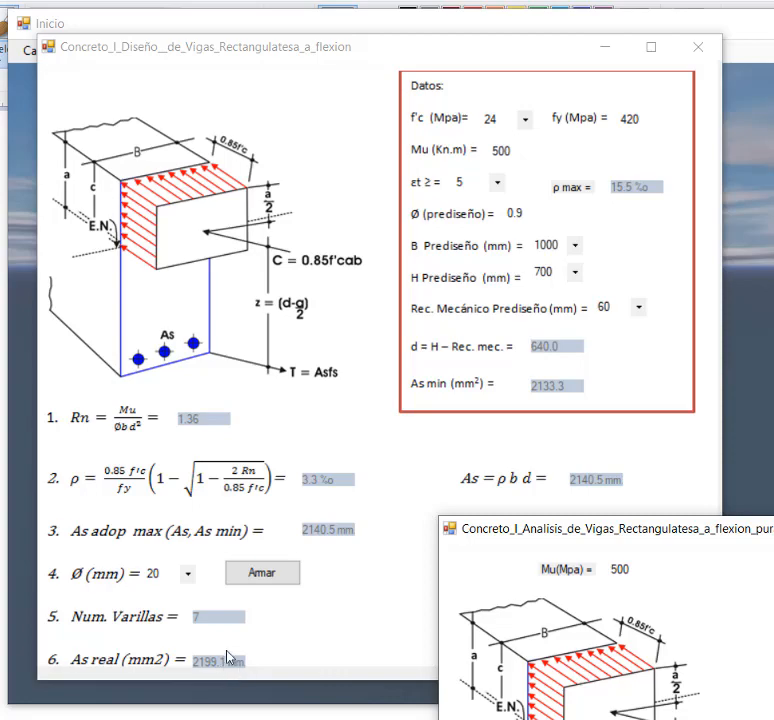
drag(733, 532, 403, 0)
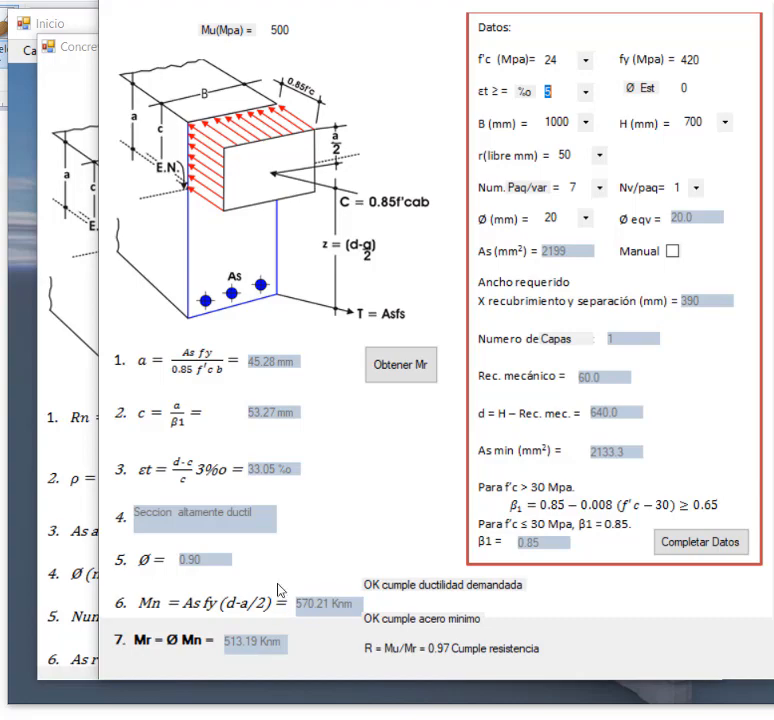
drag(498, 1, 465, 31)
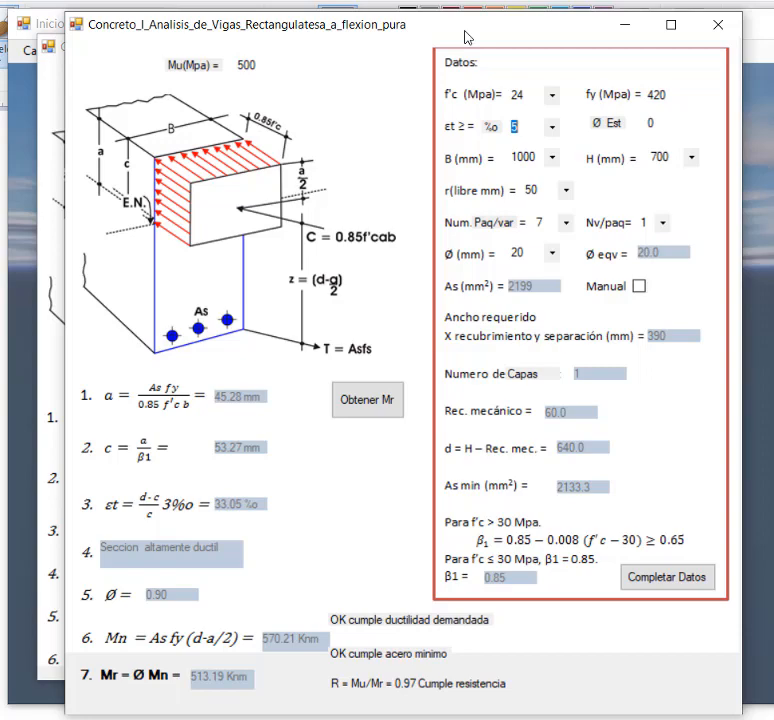
Leave the flexure forms and open the second calculator under Contribucion de los estribos al cortante for transverse beam reinforcement.
click(42, 52)
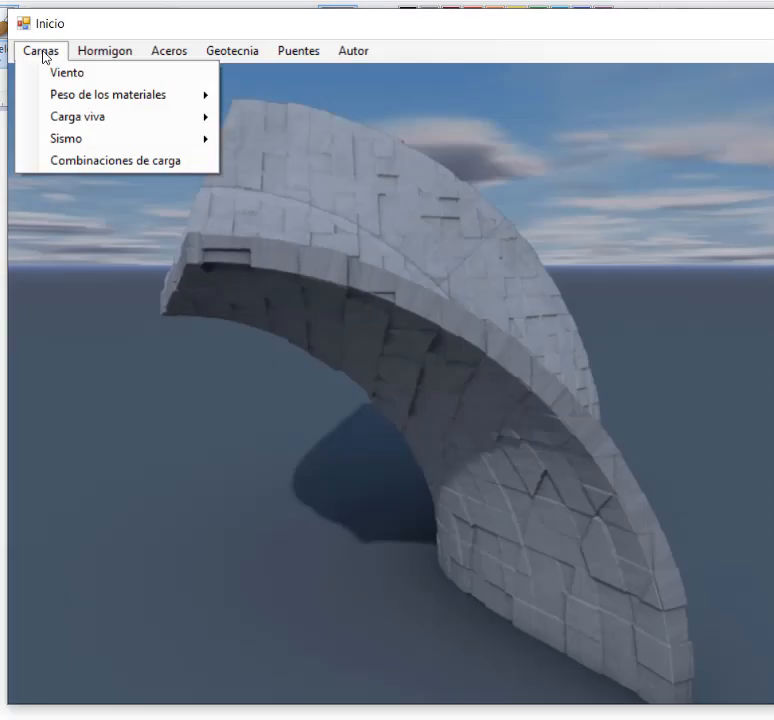
click(64, 57)
click(42, 54)
click(42, 54)
click(40, 52)
mouse_move(104, 50)
mouse_move(181, 168)
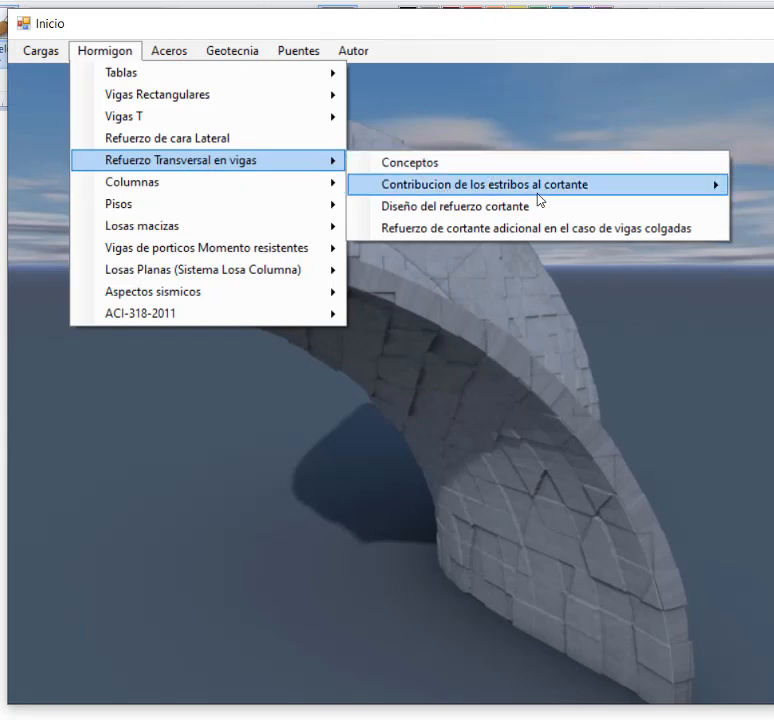
mouse_move(540, 186)
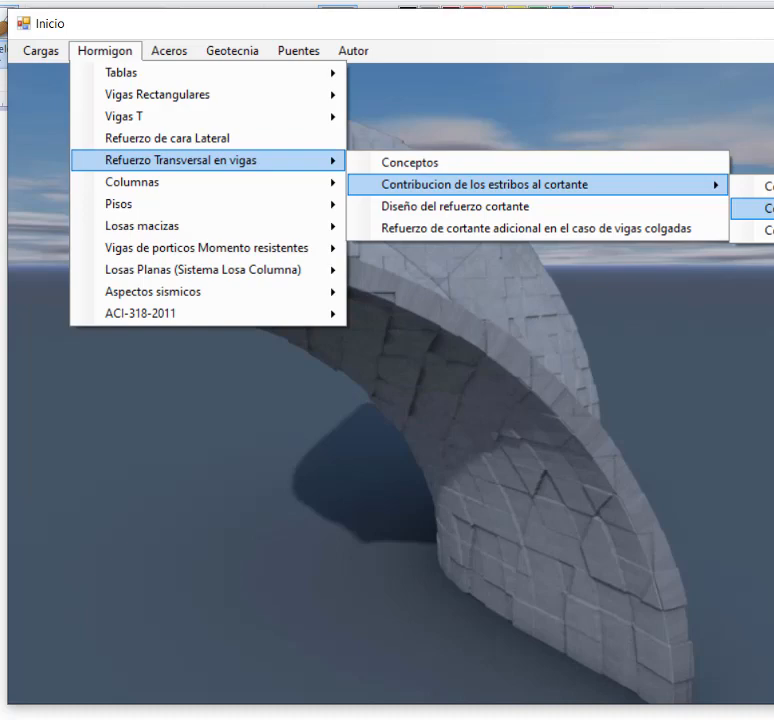
click(752, 208)
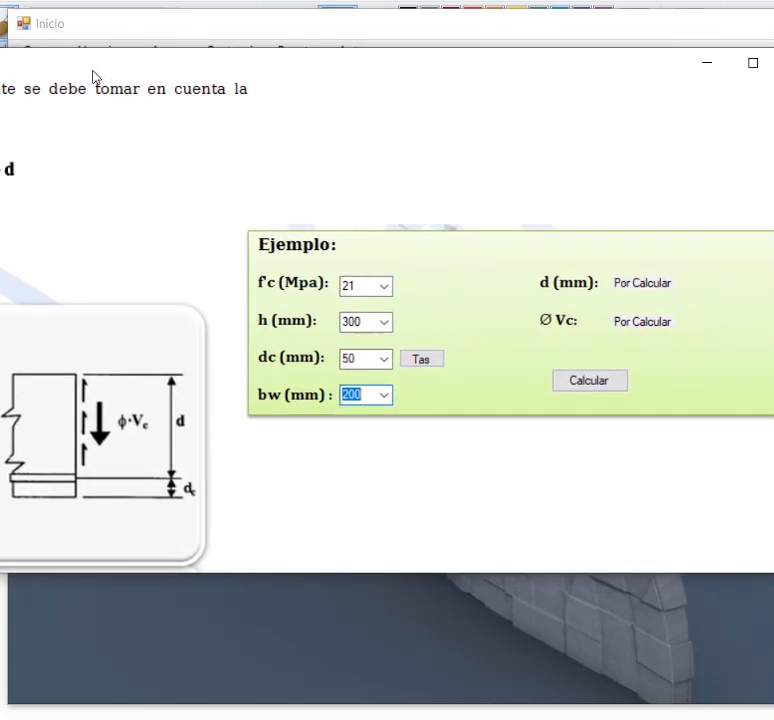
Set the shear example's f'c to 24 MPa, h to 700 mm, dc to 60 mm and bw to 1000 mm.
click(373, 283)
click(350, 338)
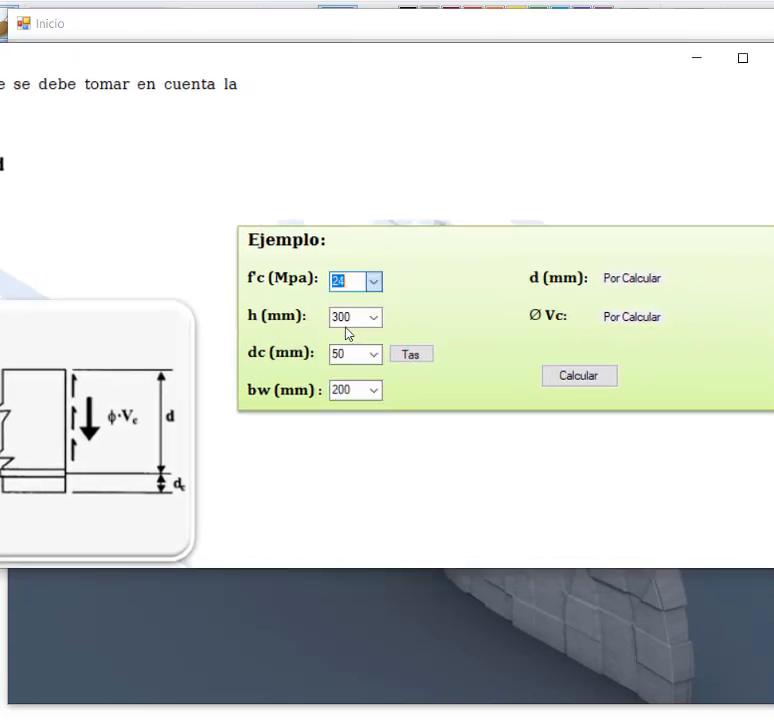
click(353, 319)
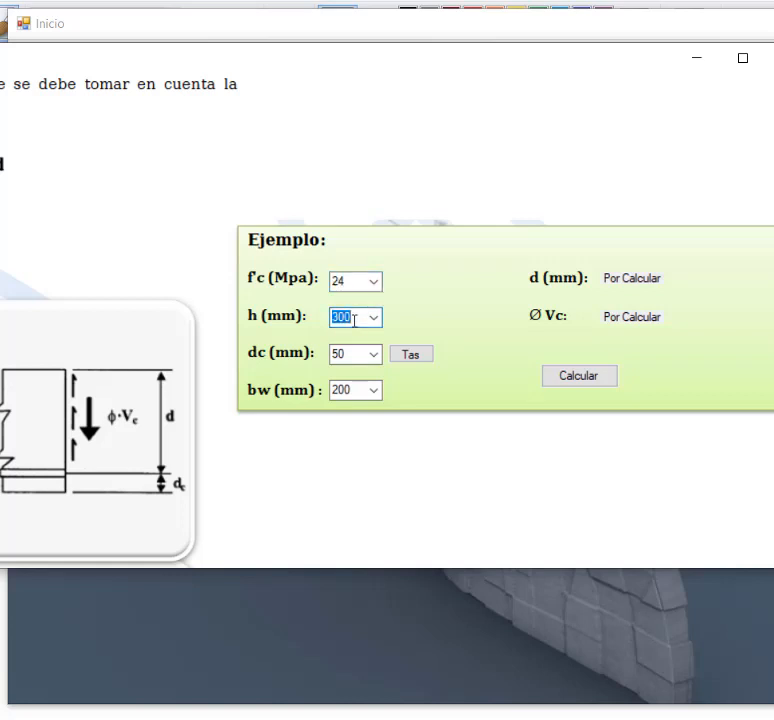
text(700)
key(Tab)
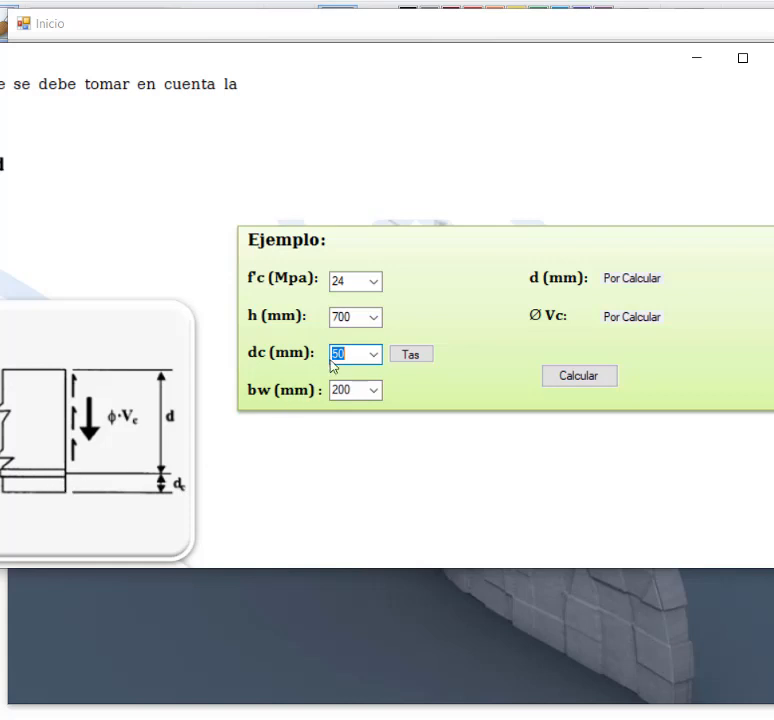
text(60)
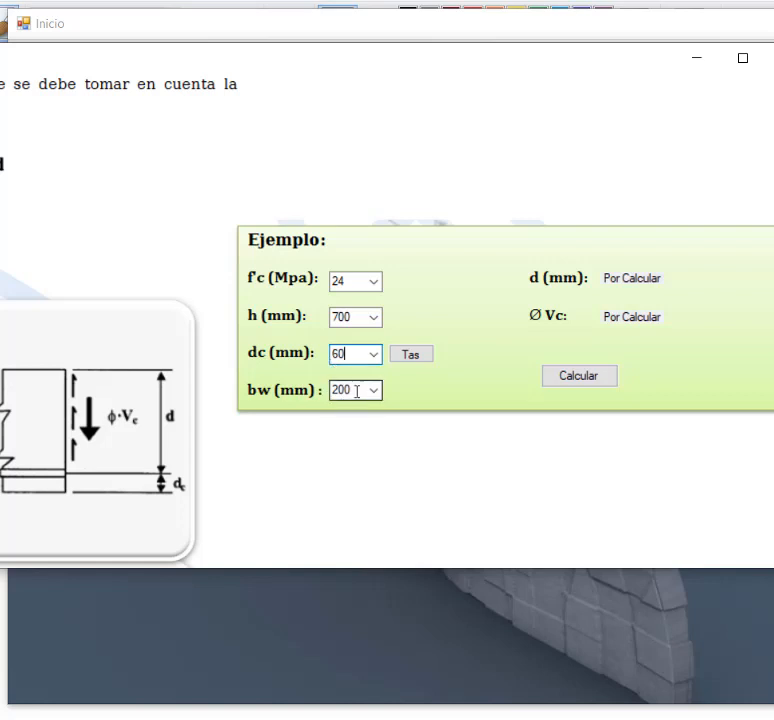
click(361, 390)
text(1000)
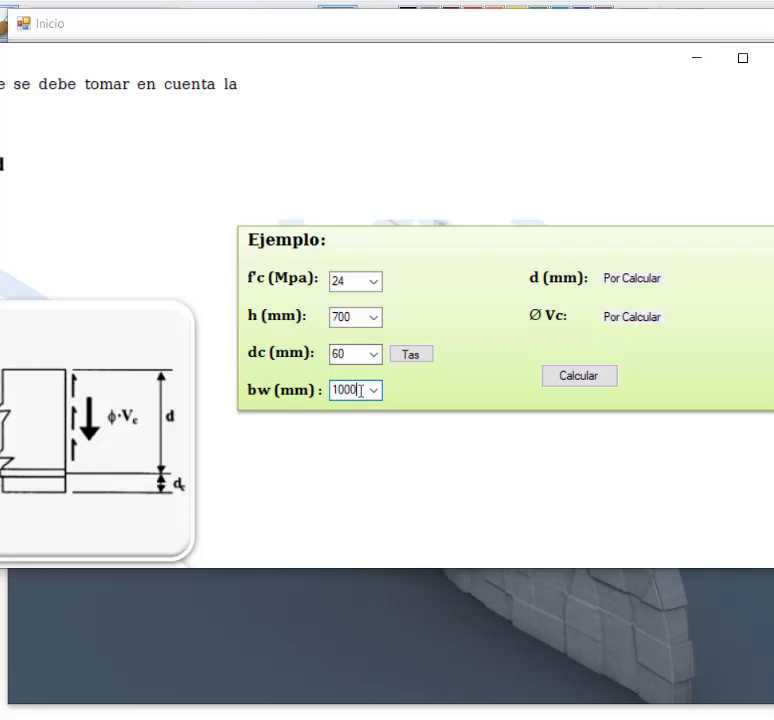
Calculate the effective depth d and concrete shear strength ØVc, and bring the full results into view.
click(580, 378)
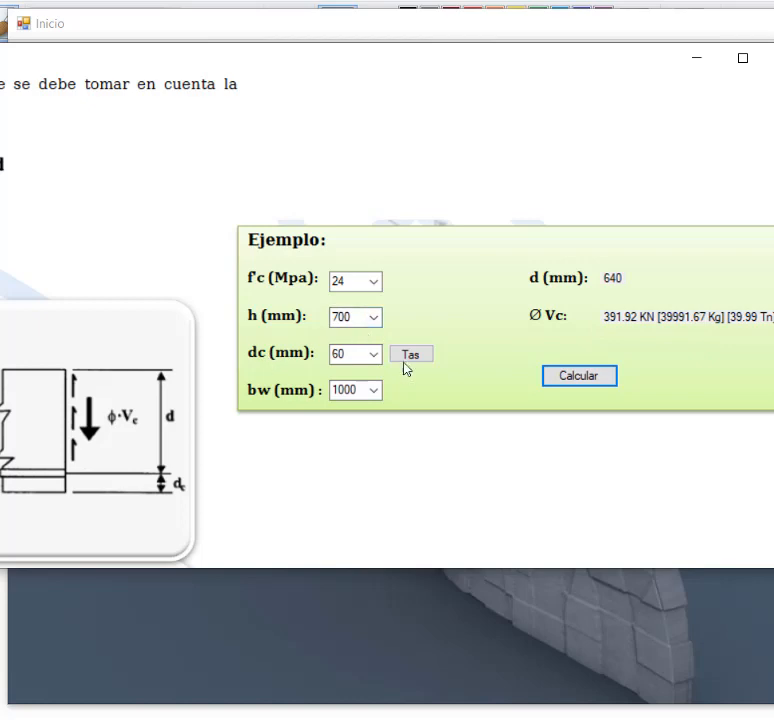
drag(600, 73, 512, 85)
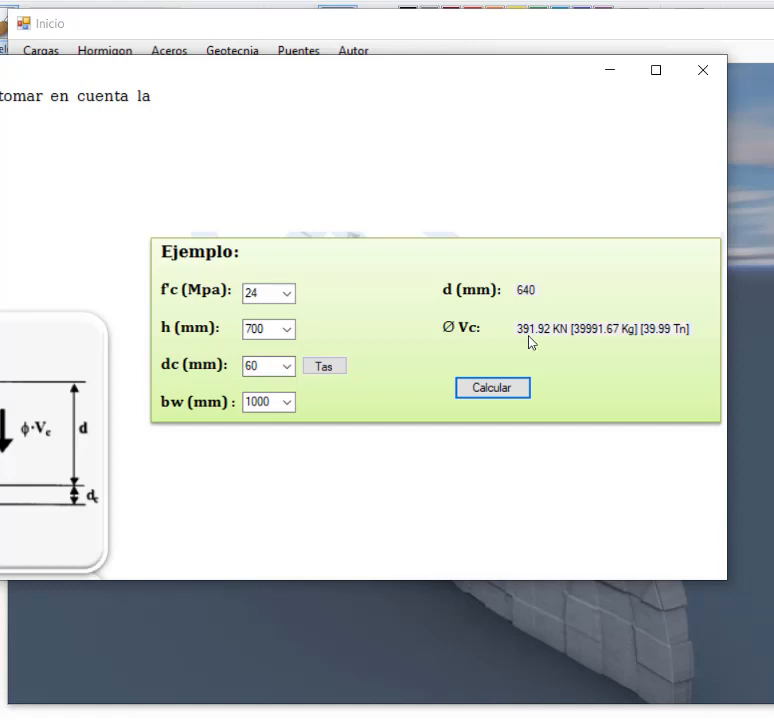
Close the concrete shear strength example and open Diseño del refuerzo cortante for transverse beam reinforcement.
click(700, 74)
click(99, 54)
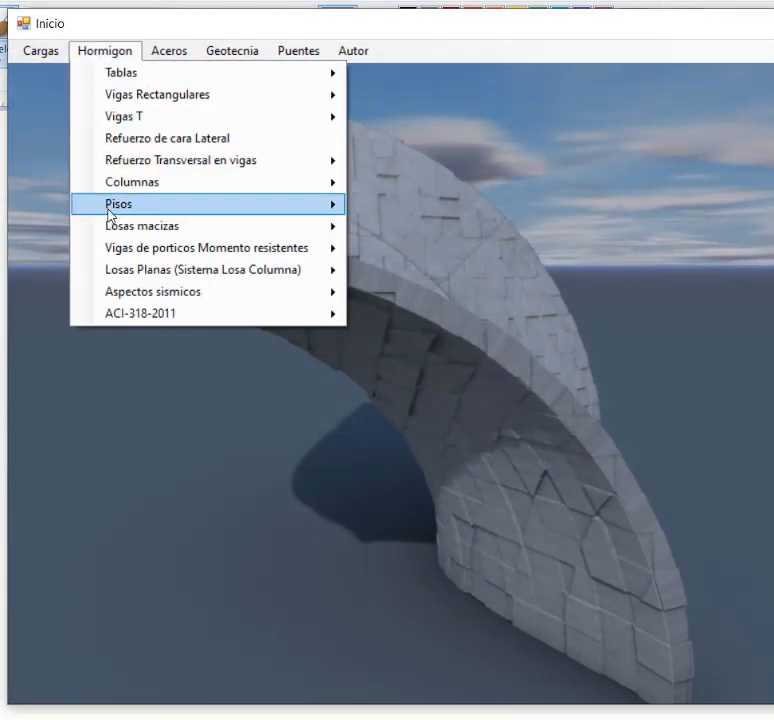
mouse_move(133, 168)
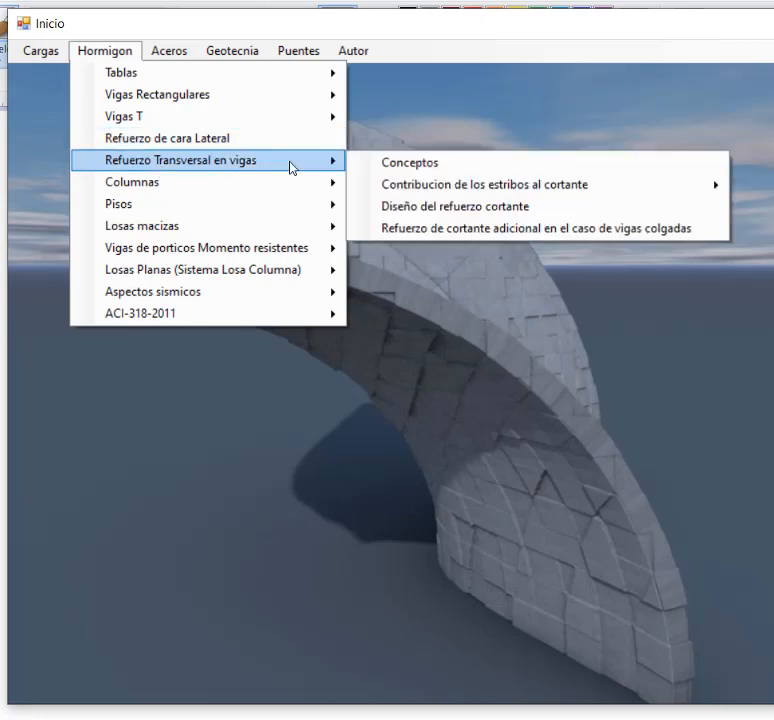
click(456, 207)
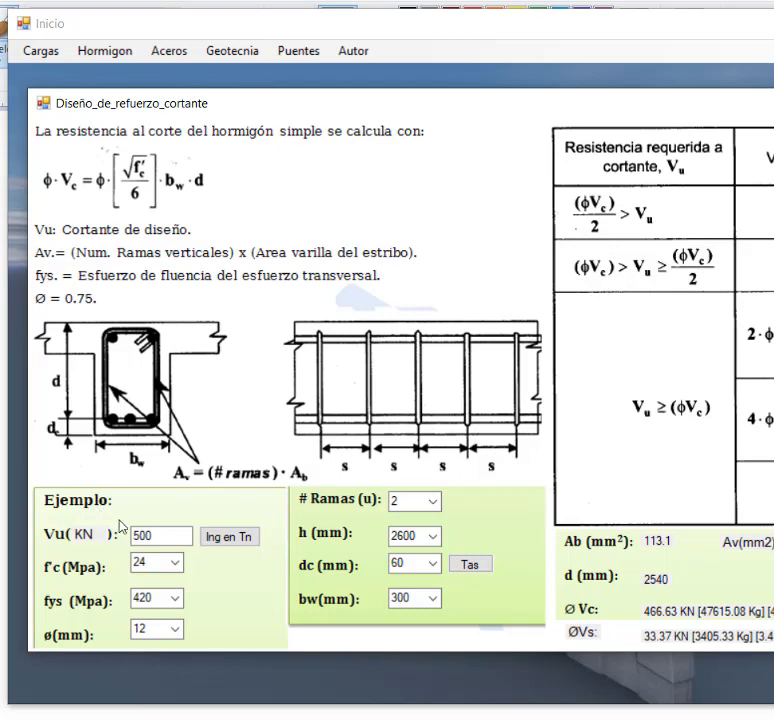
Review the shear design example's inputs: Vu, f'c, fys, stirrup diameter, number of legs, h, dc and bw.
double_click(166, 535)
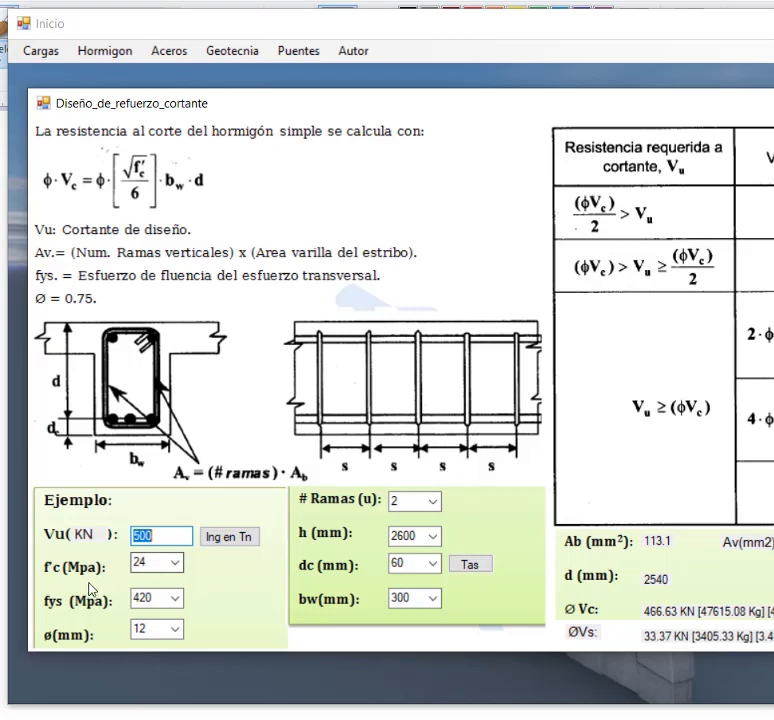
click(154, 563)
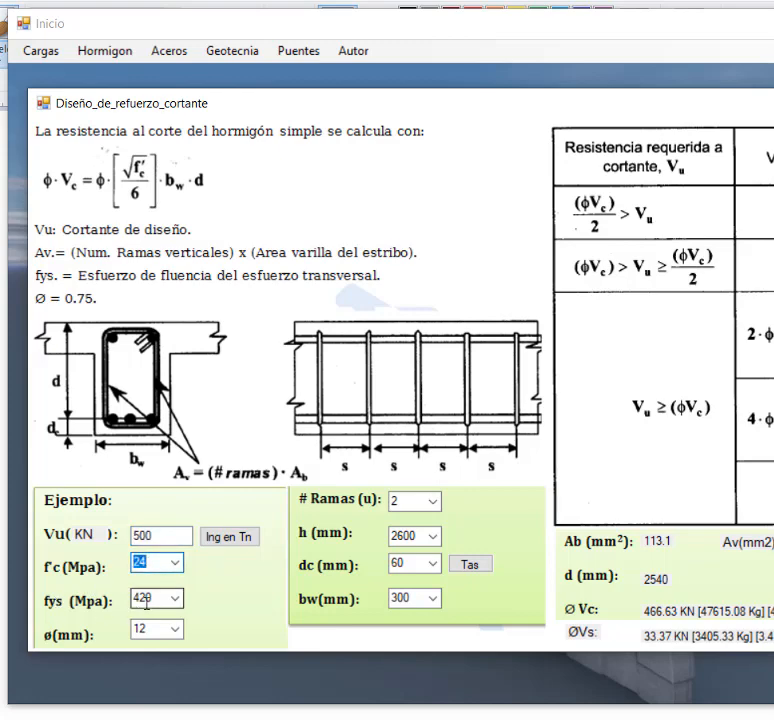
click(150, 598)
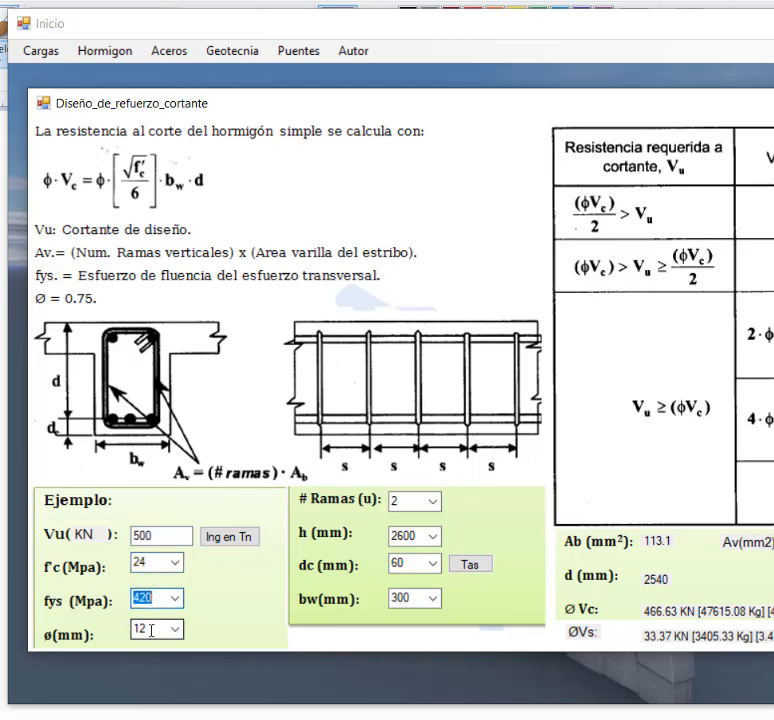
click(151, 630)
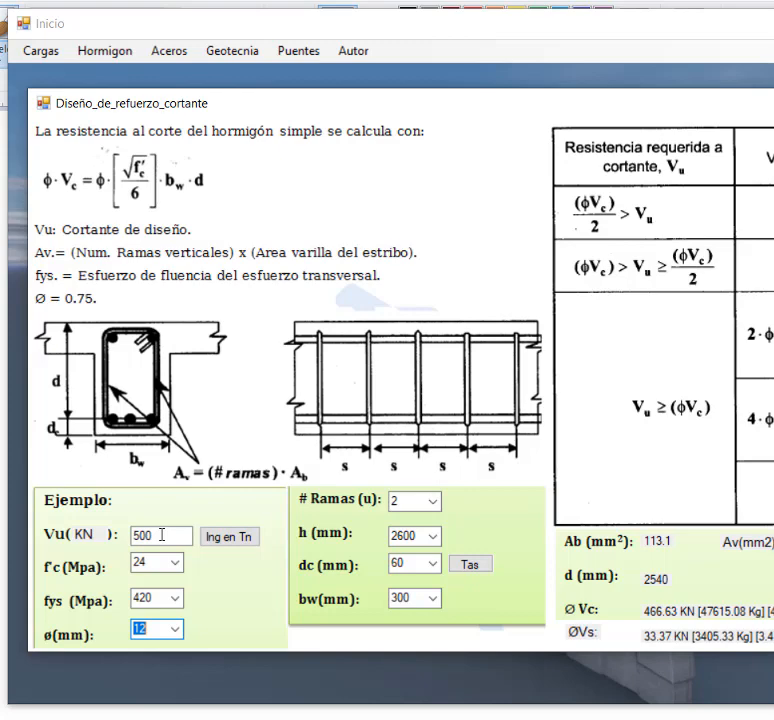
click(408, 502)
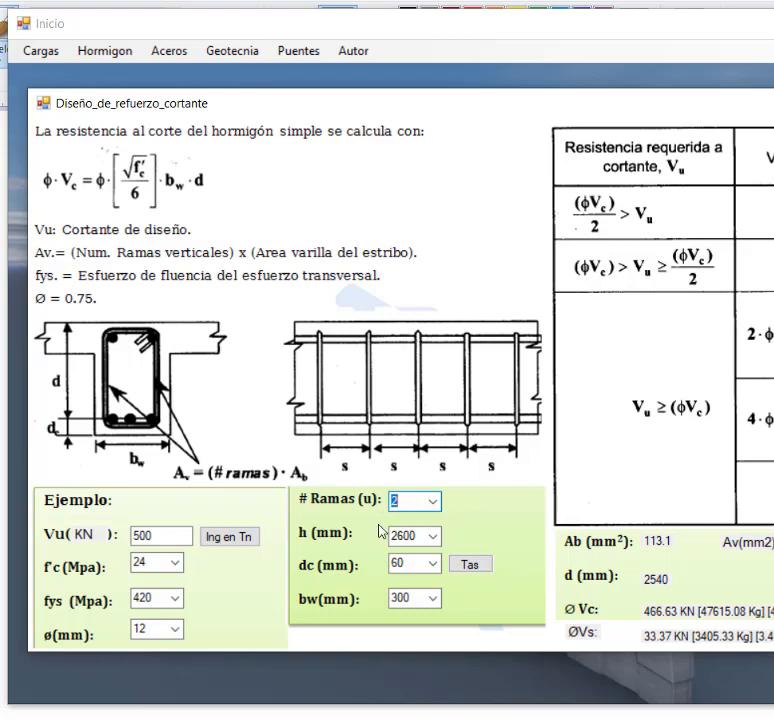
click(418, 540)
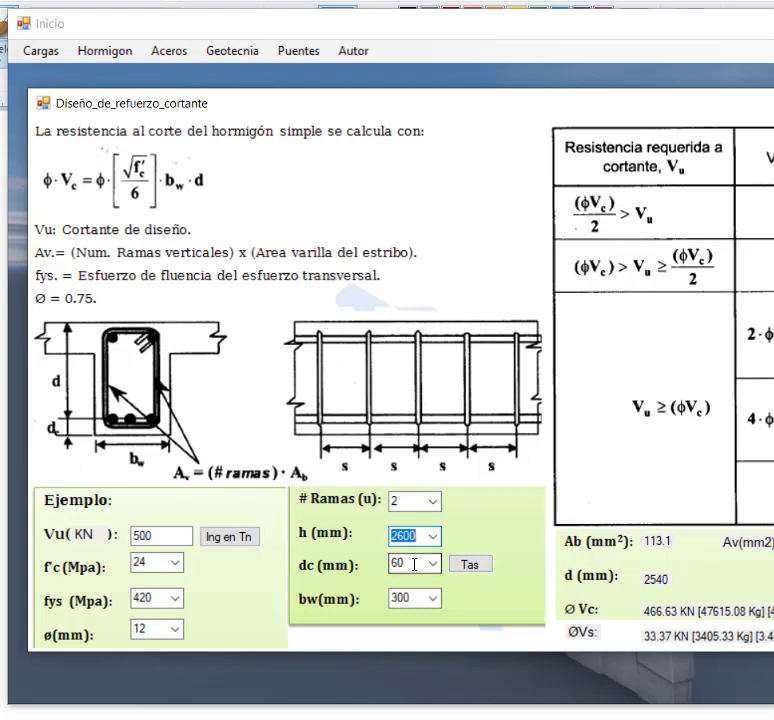
click(413, 565)
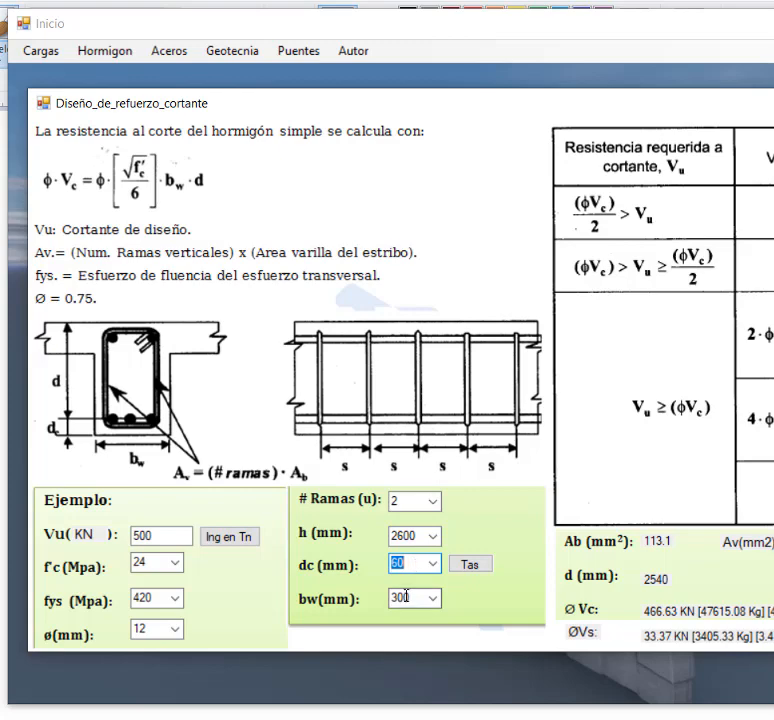
click(405, 598)
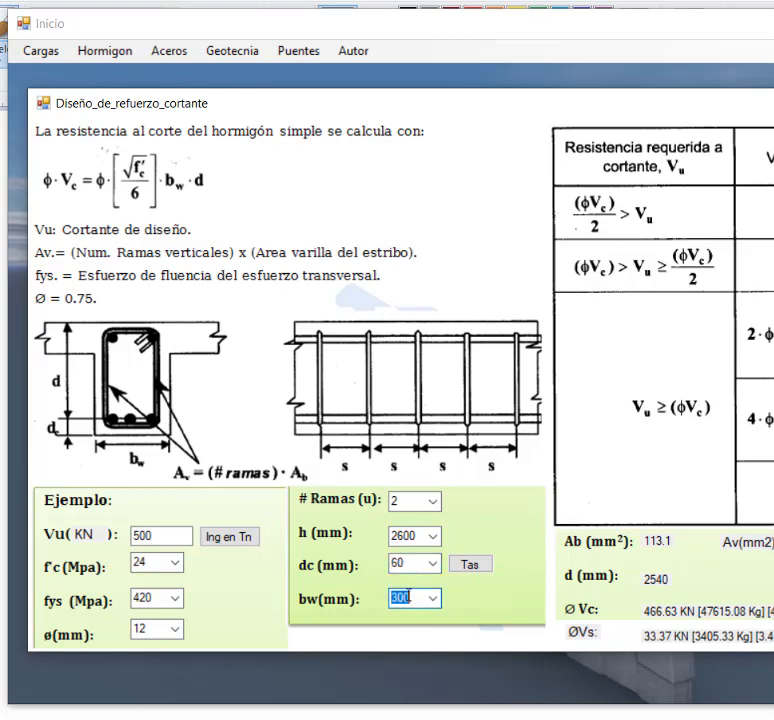
Examine the shear design example's ØVc, ØVs and stirrup spacing results against the applicable case in the requirements table.
drag(614, 107, 263, 95)
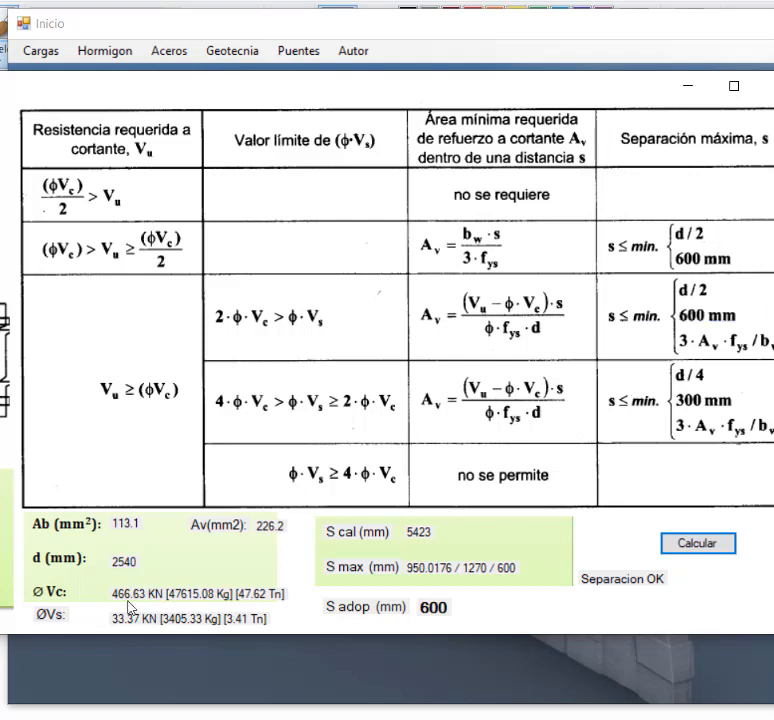
drag(30, 86, 501, 102)
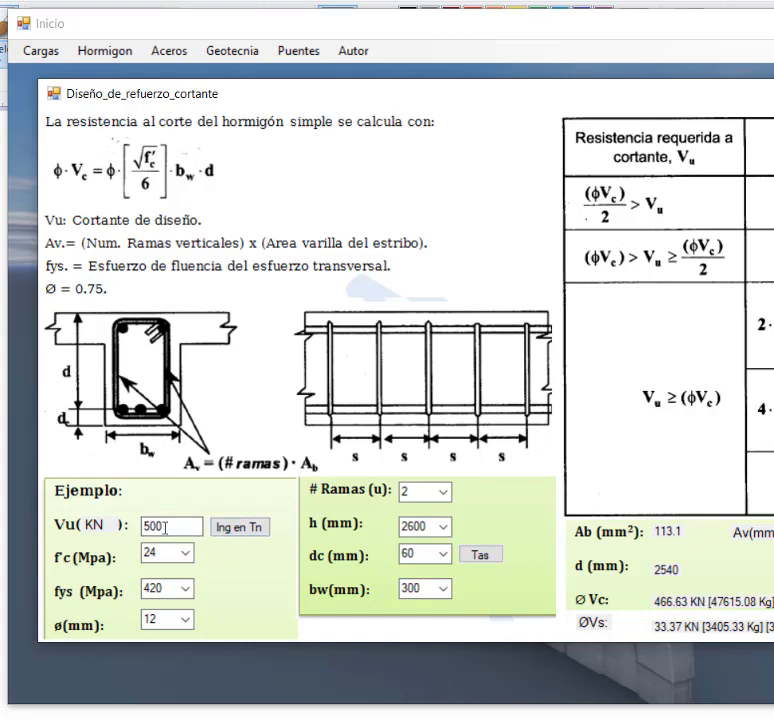
key(Tab)
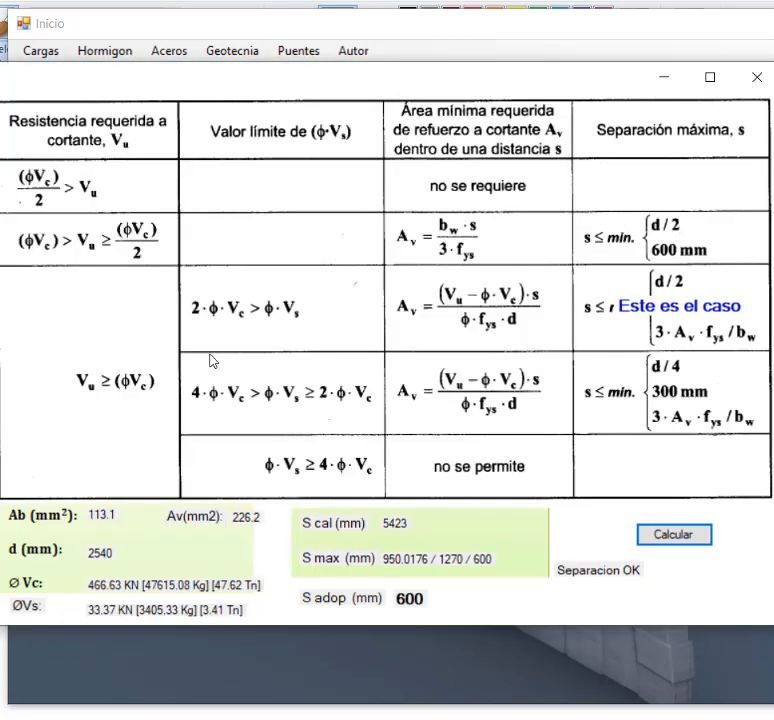